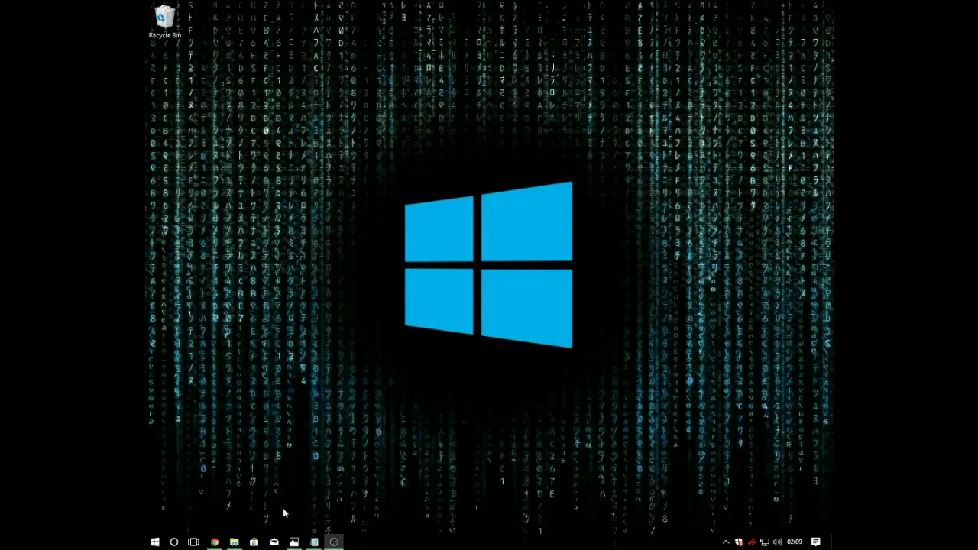
Bring up the Windows Photos image of the Dell Axim Pocket PC.
click(294, 542)
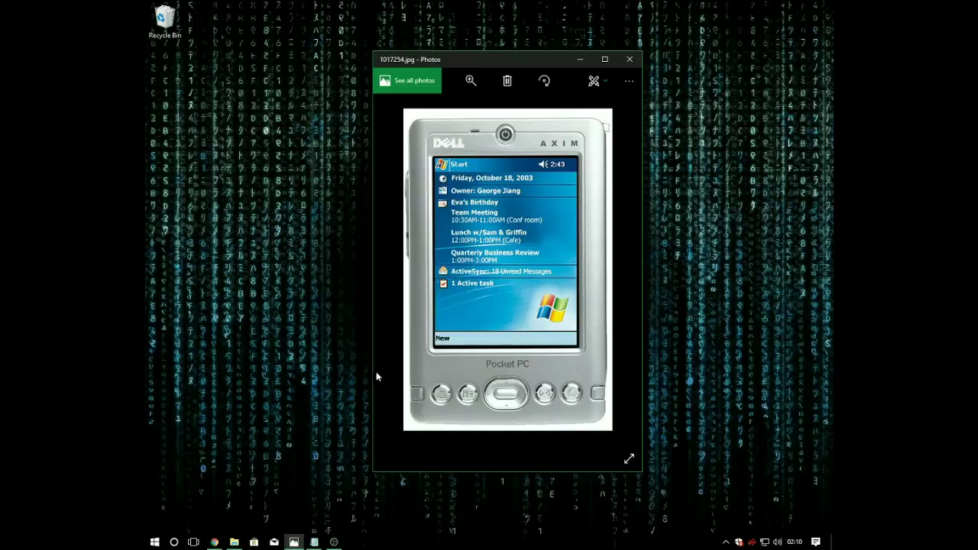
In Chrome, find Wtec browser v1.00 in freewarepocketpc.net's browser freeware list and open it.
click(214, 543)
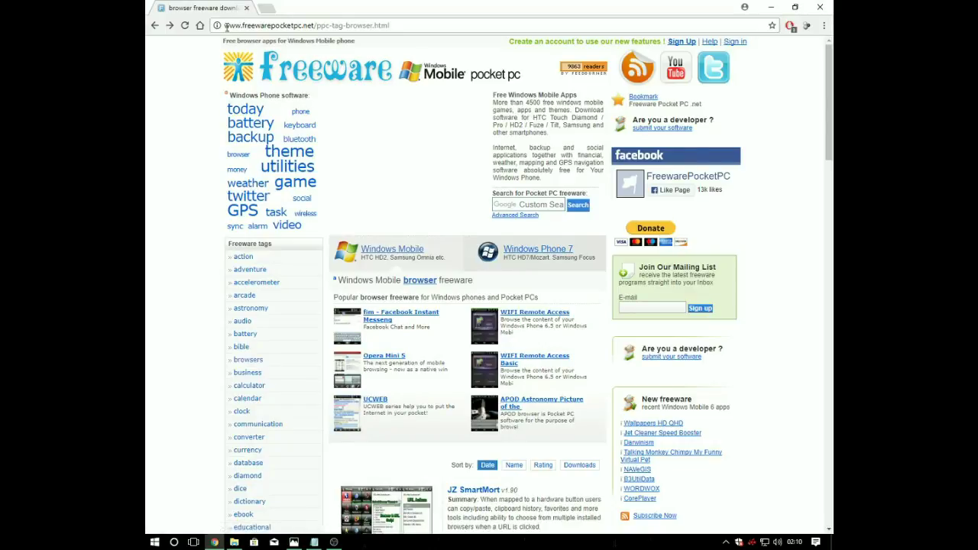
drag(227, 26, 400, 22)
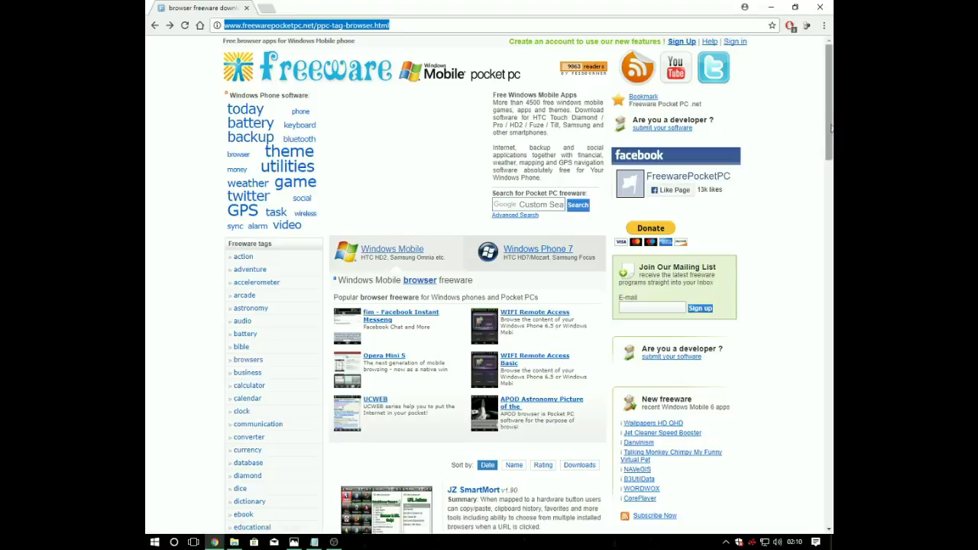
drag(832, 128, 829, 135)
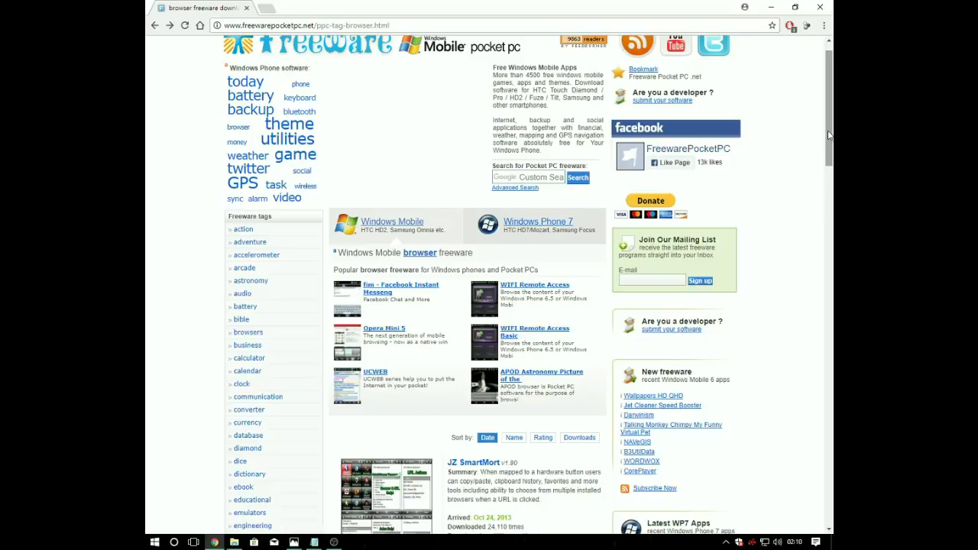
drag(830, 134, 811, 220)
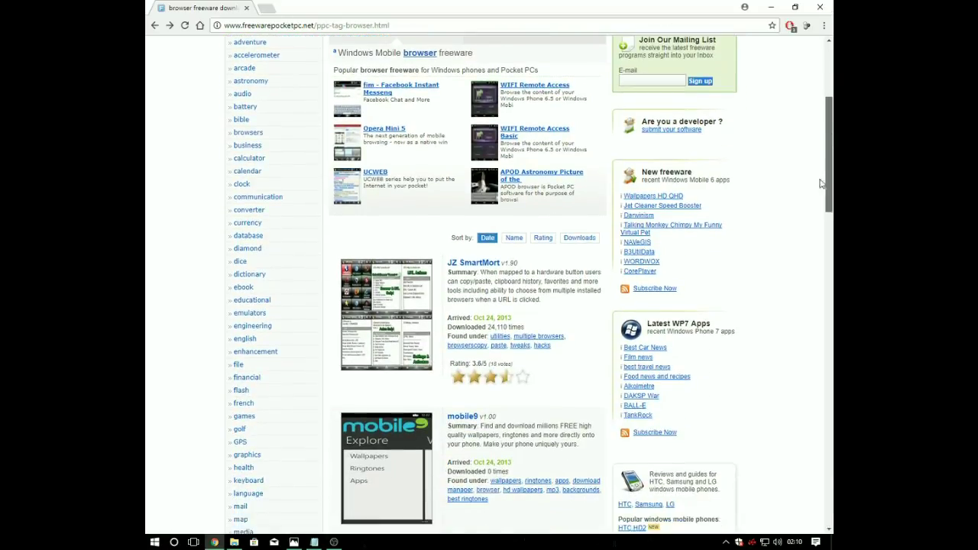
scroll(806, 225, down, 2)
scroll(799, 262, down, 2)
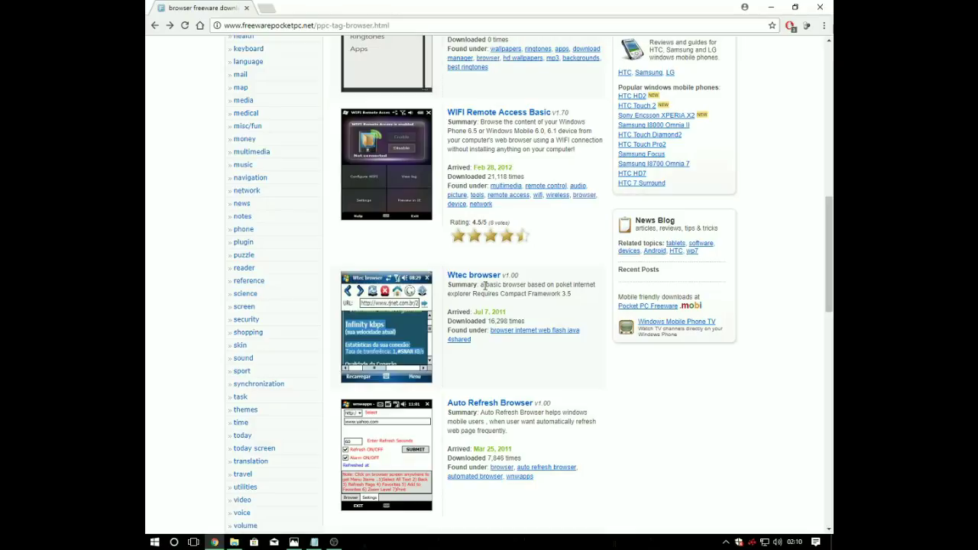
click(459, 280)
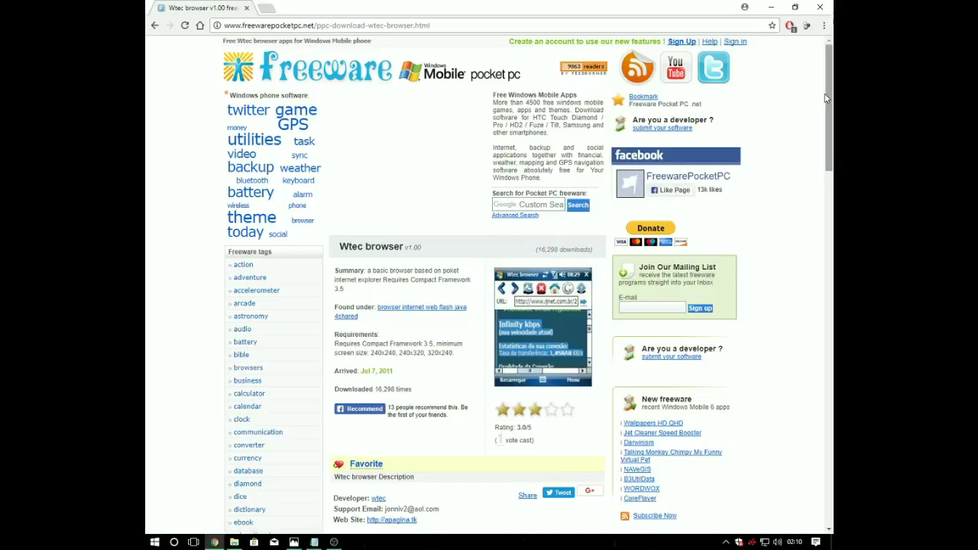
Follow the Wtec browser download link to the 4shared page for wtecbrowser.cab (125 KB).
drag(825, 107, 801, 229)
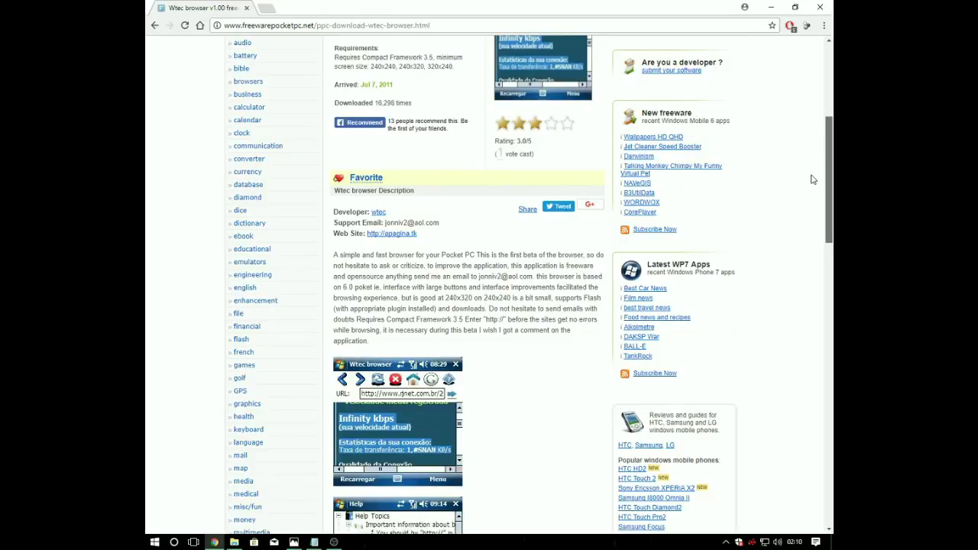
scroll(801, 229, down, 2)
scroll(792, 255, down, 2)
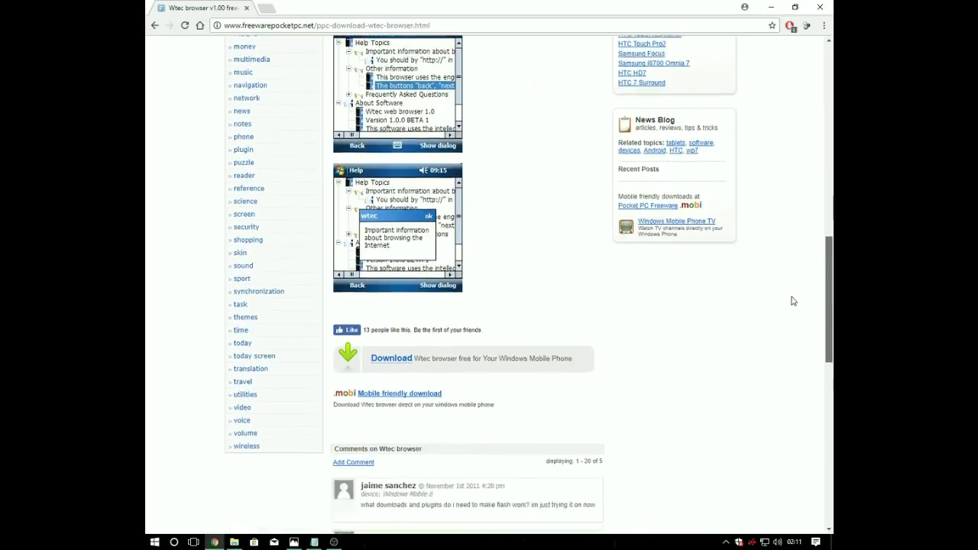
scroll(793, 301, down, 1)
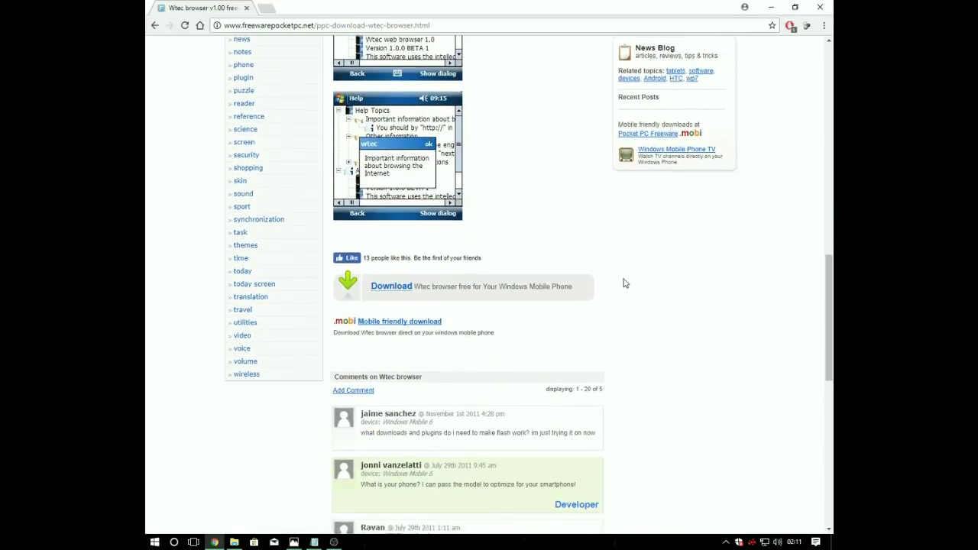
click(392, 288)
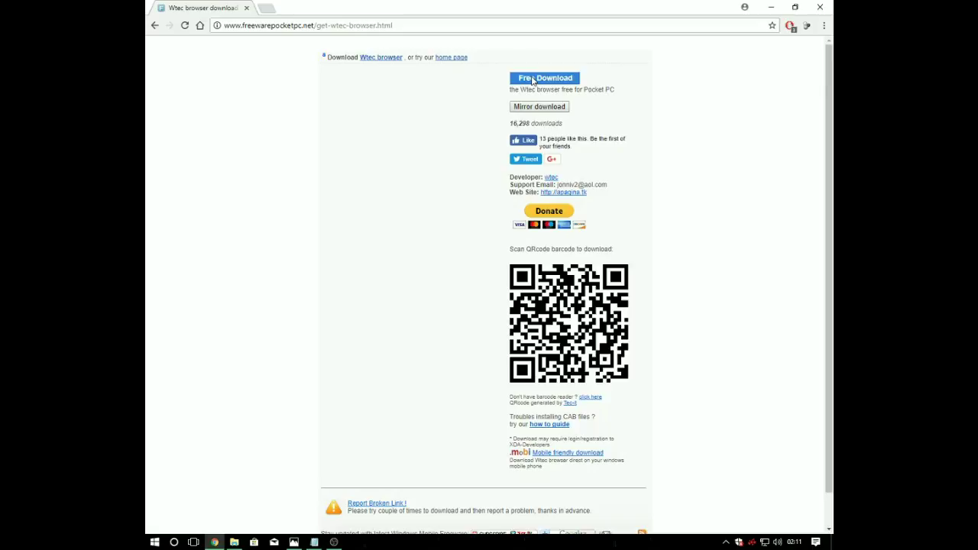
click(532, 80)
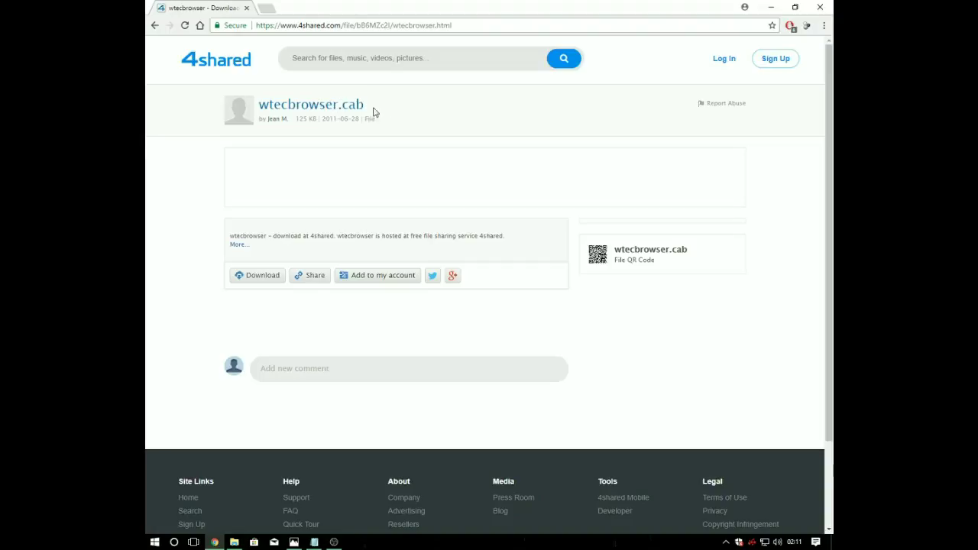
Download wtecbrowser.cab from 4shared, choosing a Google account when prompted.
click(257, 275)
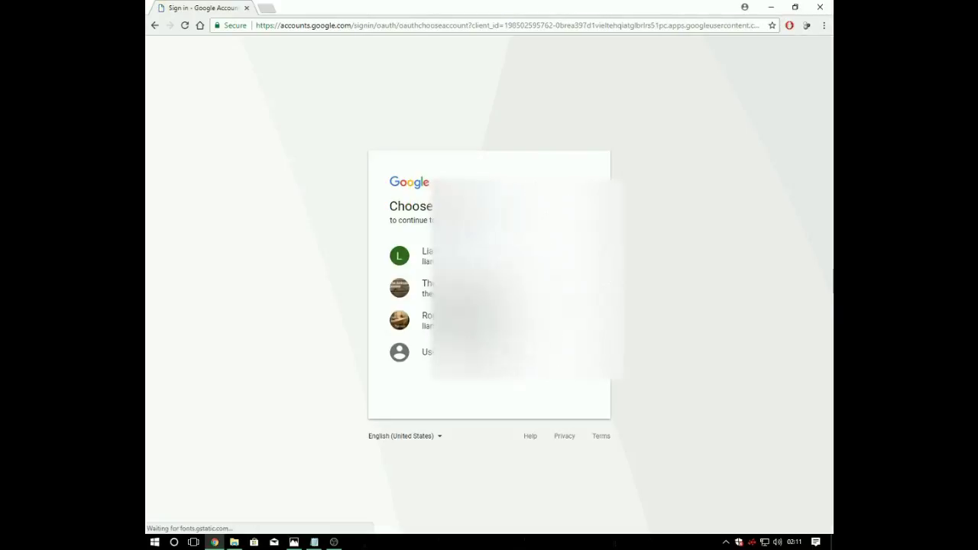
click(417, 288)
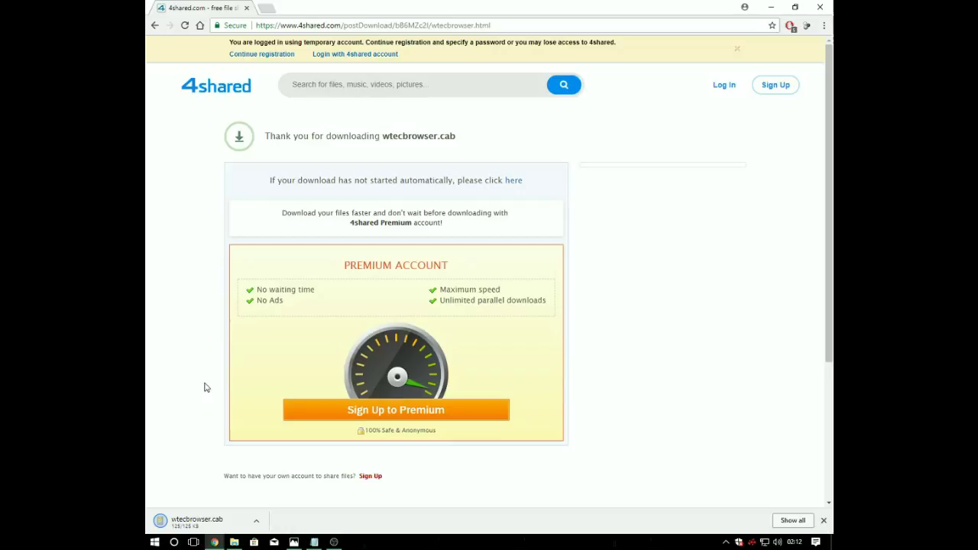
Bring the Dell Axim photo in Windows Photos back in front of Chrome.
click(294, 542)
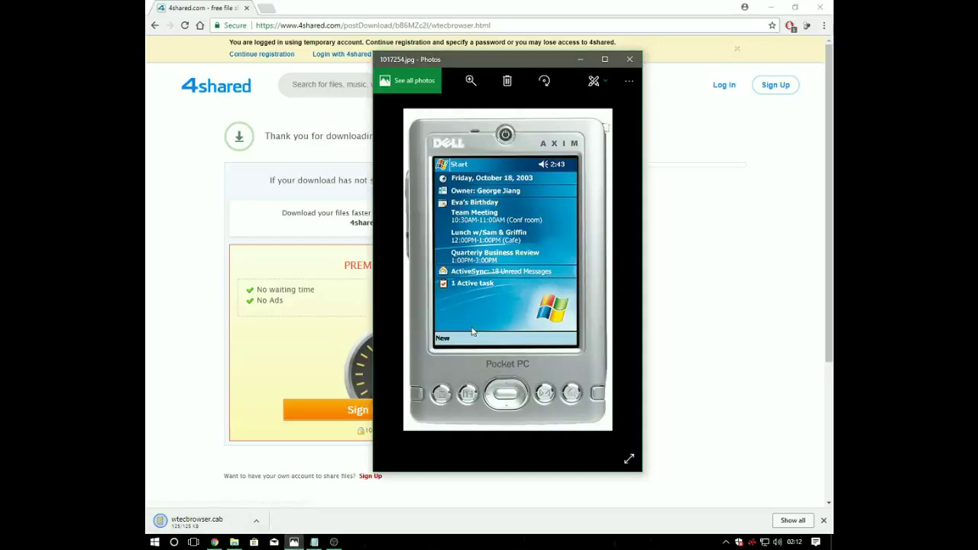